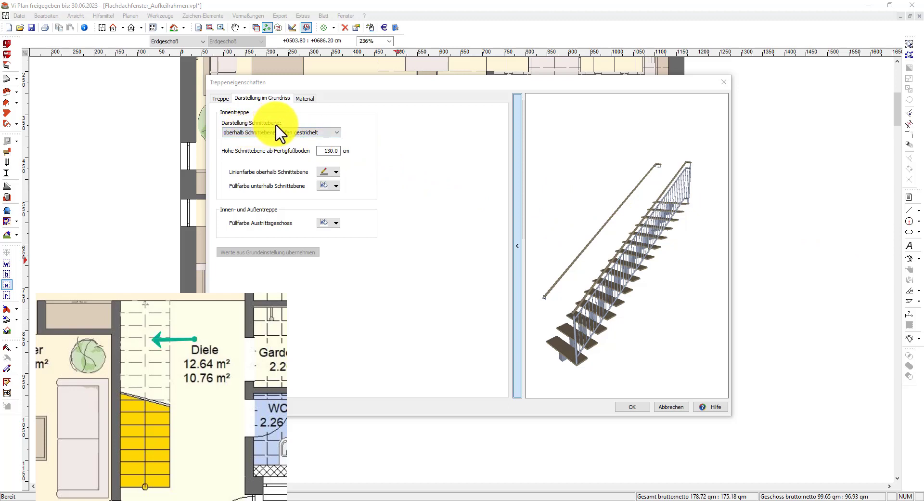
Review the cut-plane display, line colour and fill colour options, leaving them unchanged.
click(336, 131)
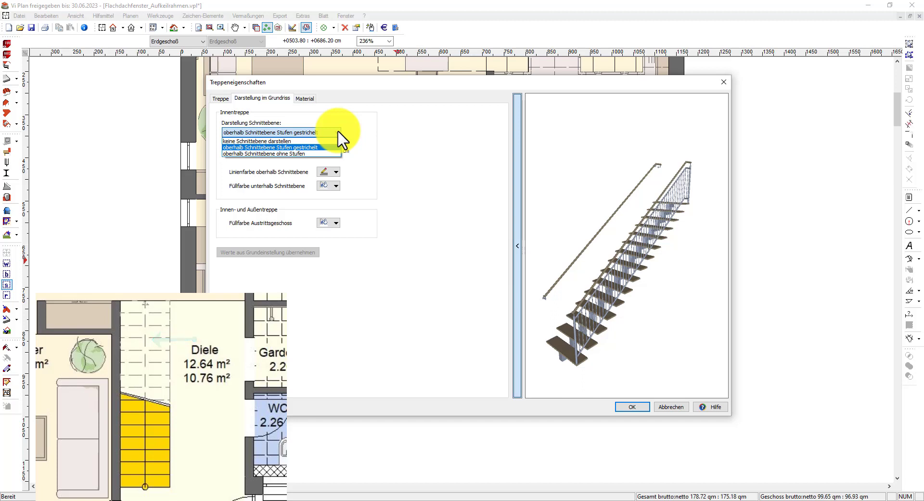
click(344, 133)
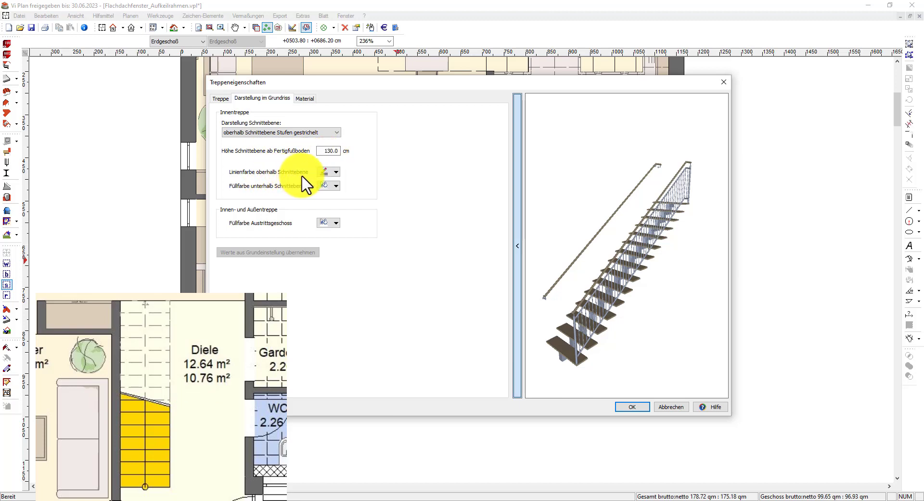
click(337, 171)
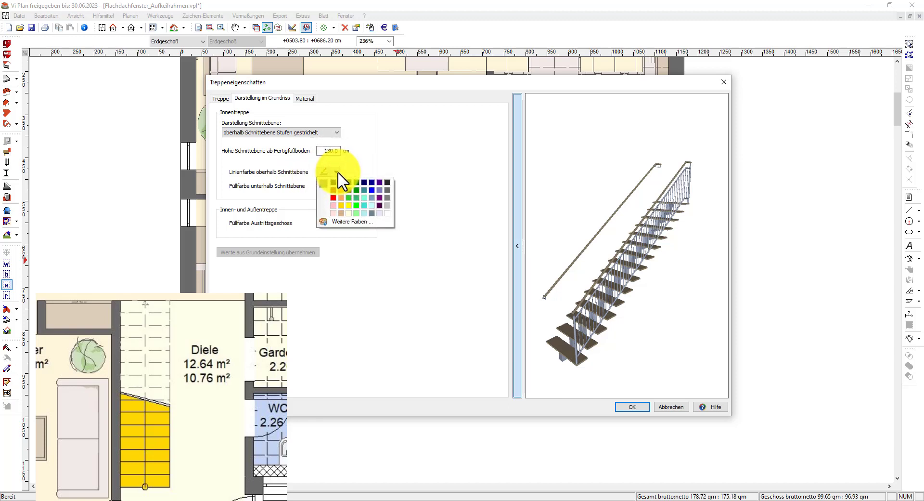
click(362, 169)
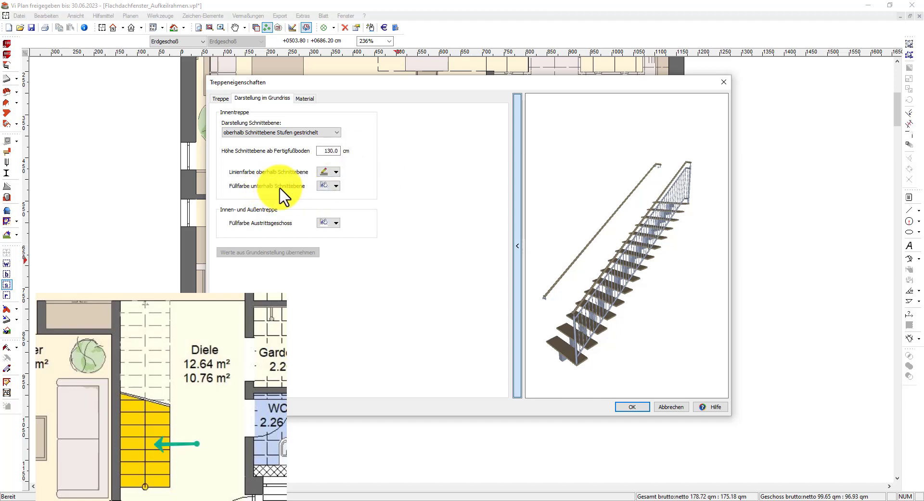
click(336, 185)
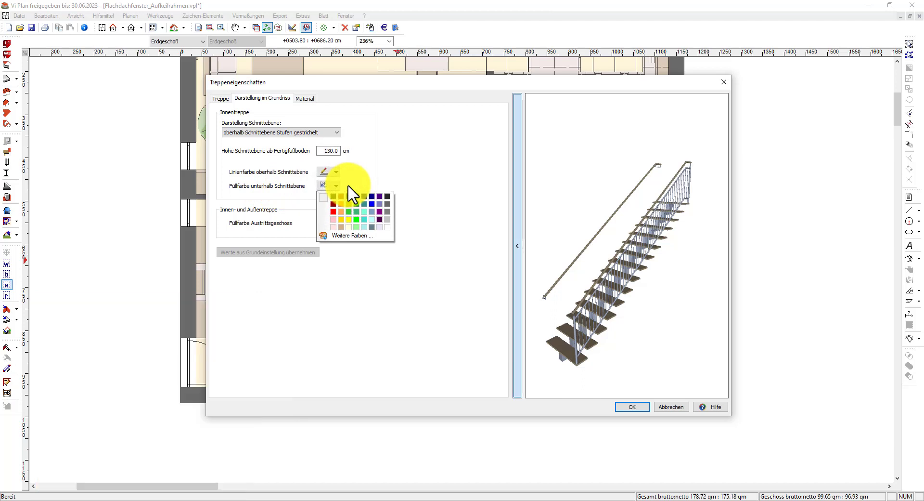
click(349, 185)
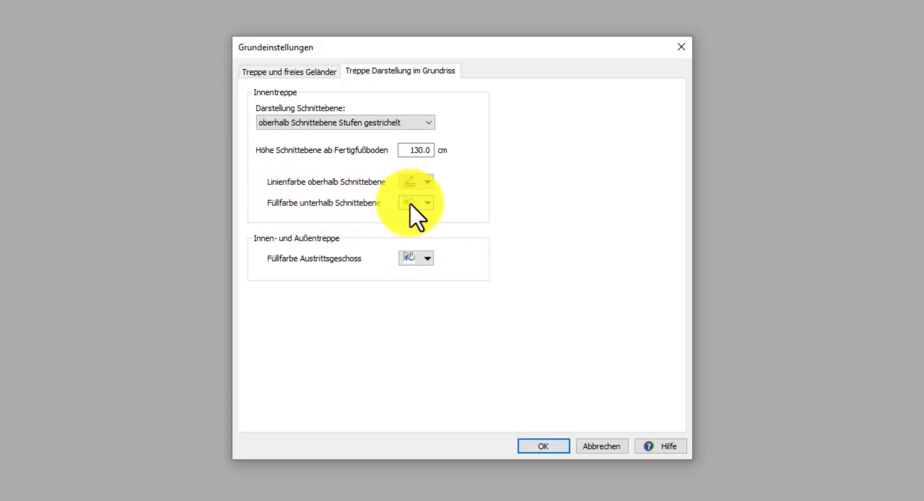
Make yellow the default Füllfarbe unterhalb Schnittebene and confirm the stair settings.
click(426, 202)
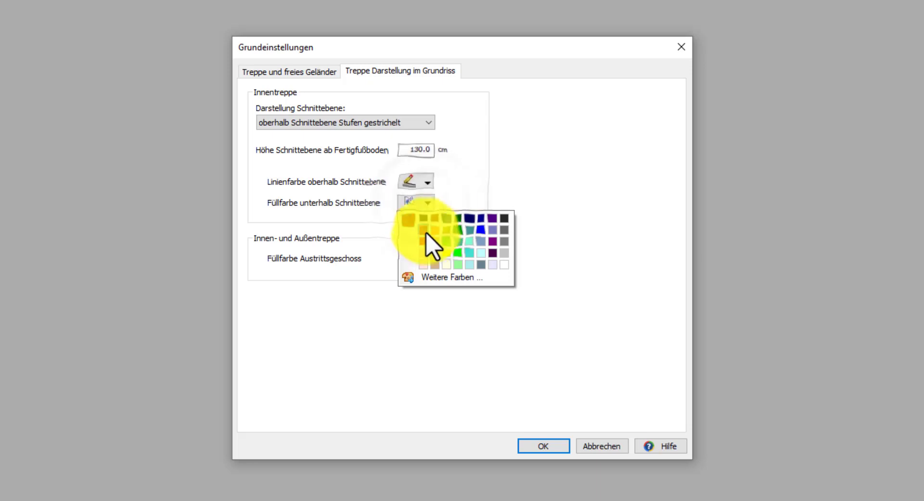
click(434, 254)
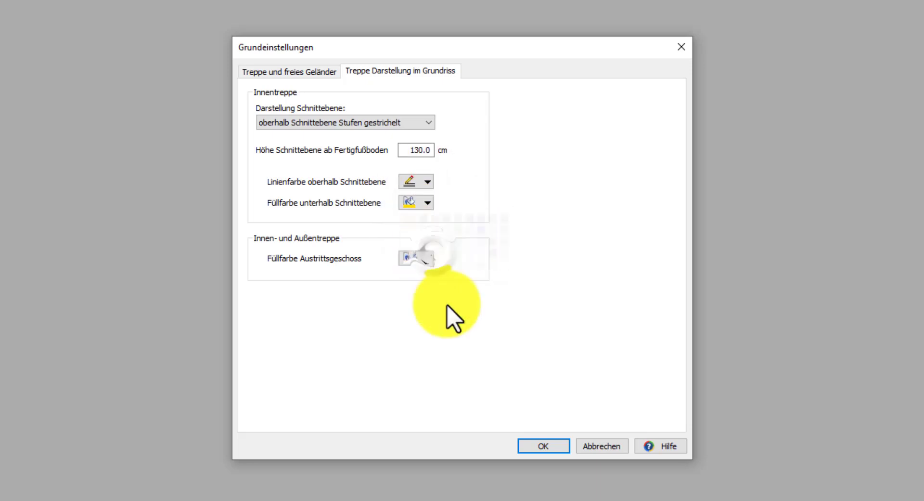
click(541, 446)
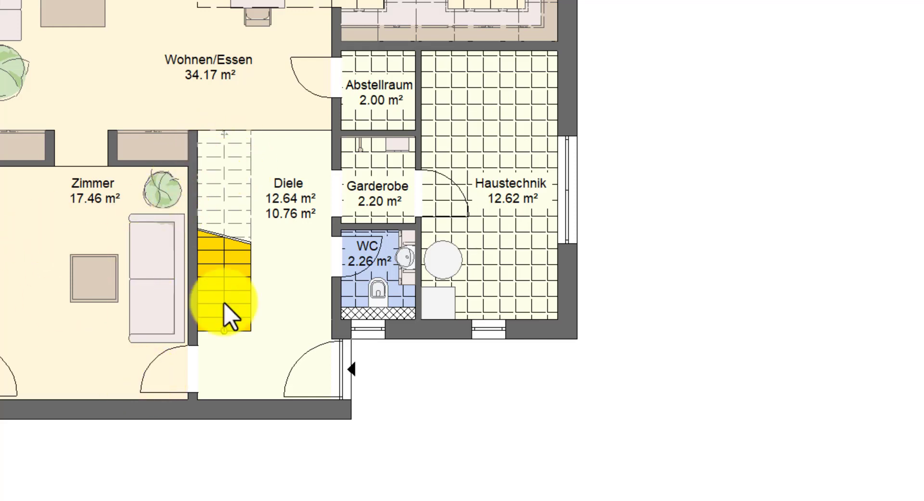
Set the Diele staircase's Darstellung Schnittebene to 'oberhalb Schnittebene ohne Stufen'.
click(248, 255)
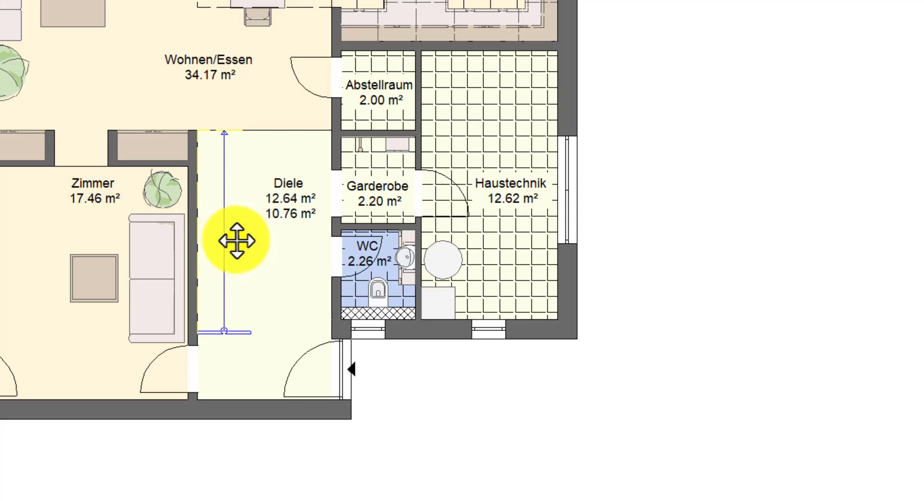
double_click(237, 241)
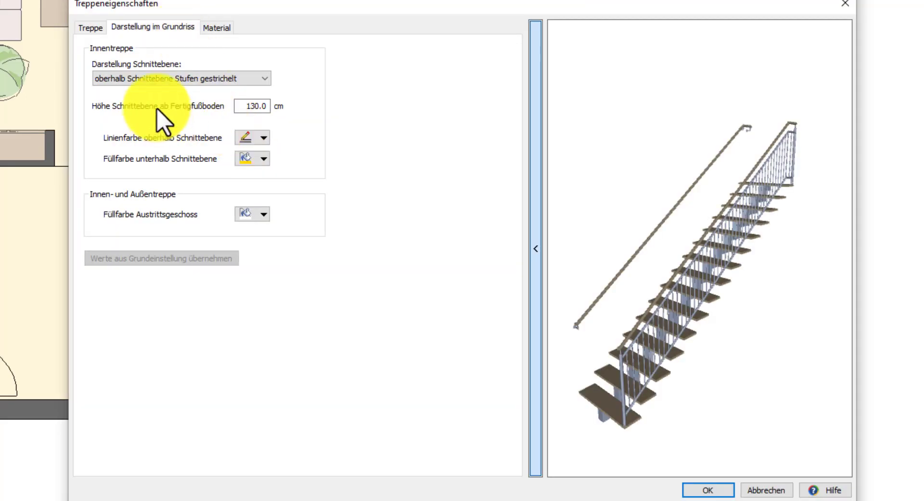
click(263, 78)
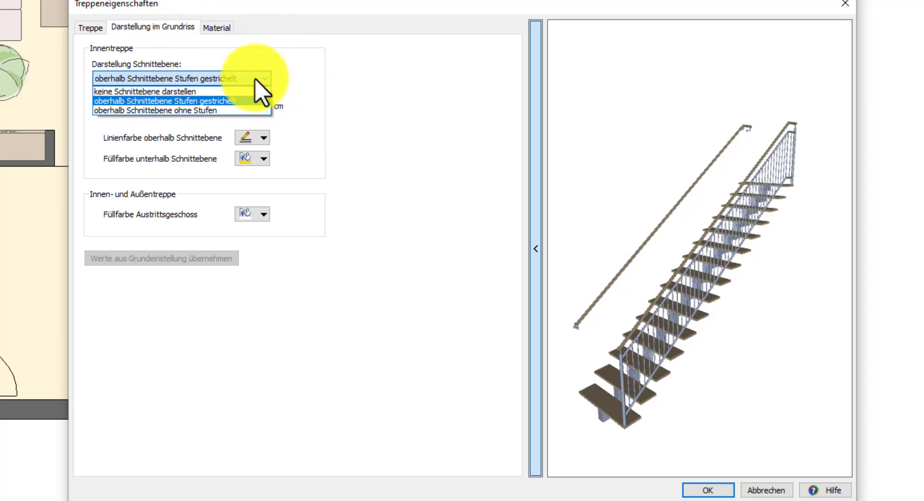
click(169, 110)
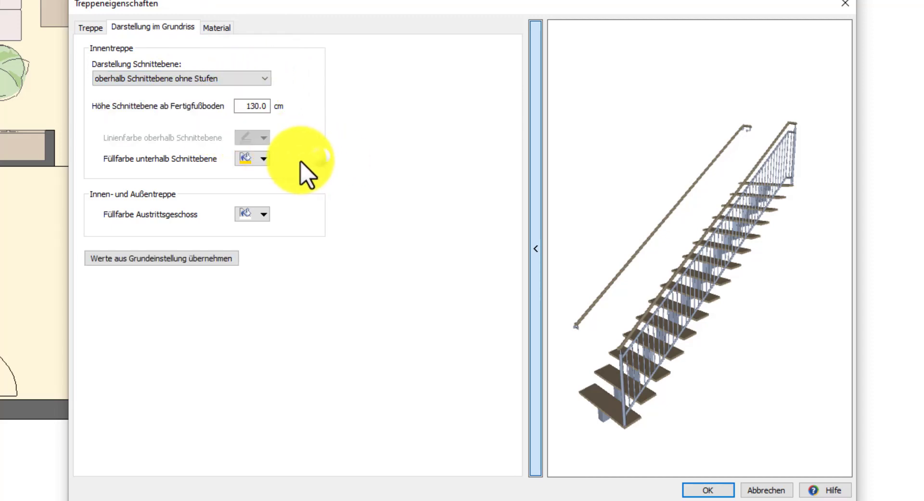
Fill the stair red below the cut plane and confirm the changes.
click(264, 159)
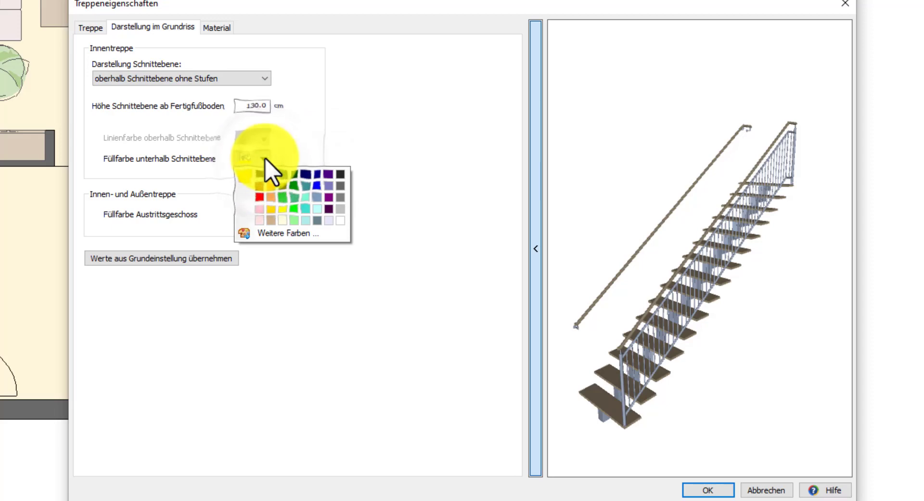
click(260, 197)
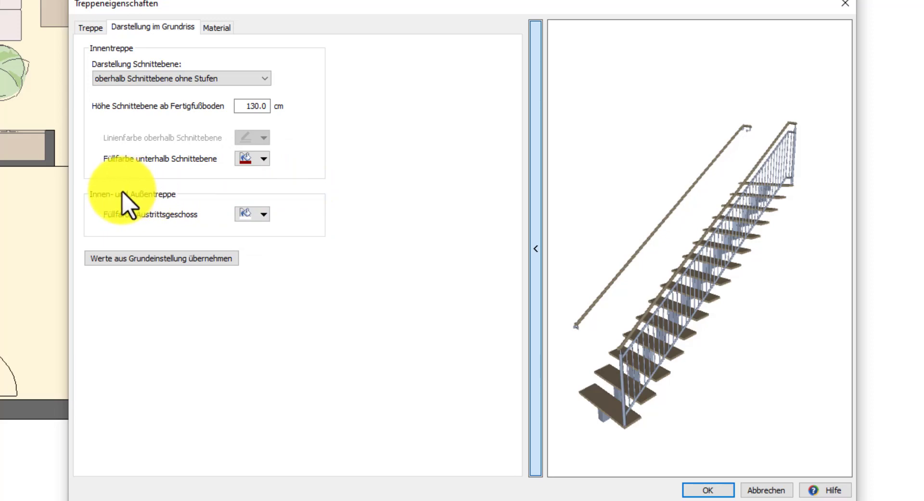
click(264, 214)
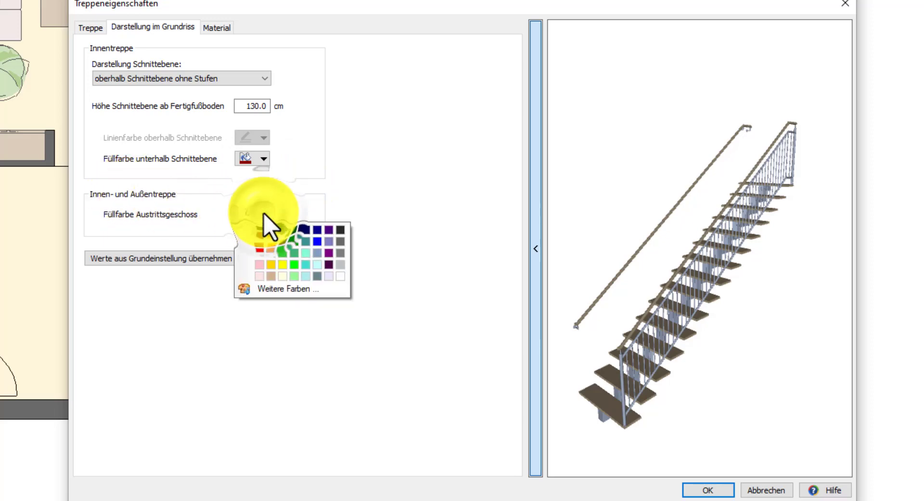
key(Return)
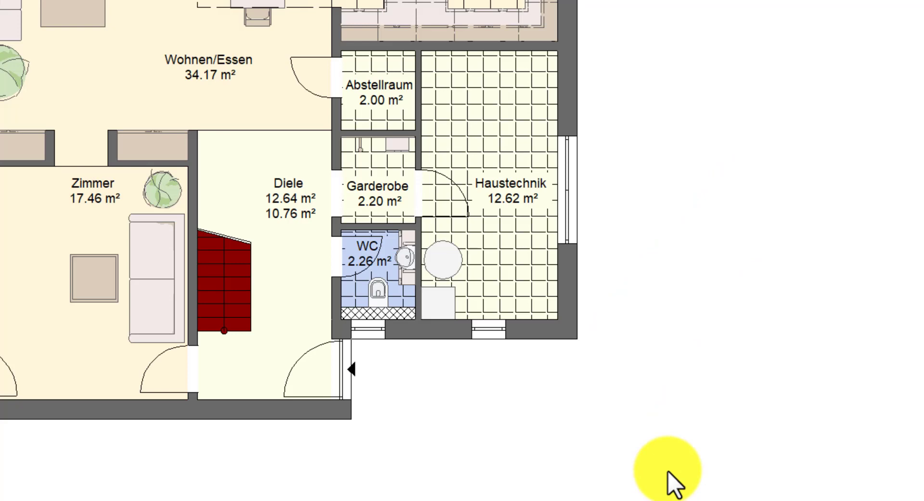
key(Page_Up)
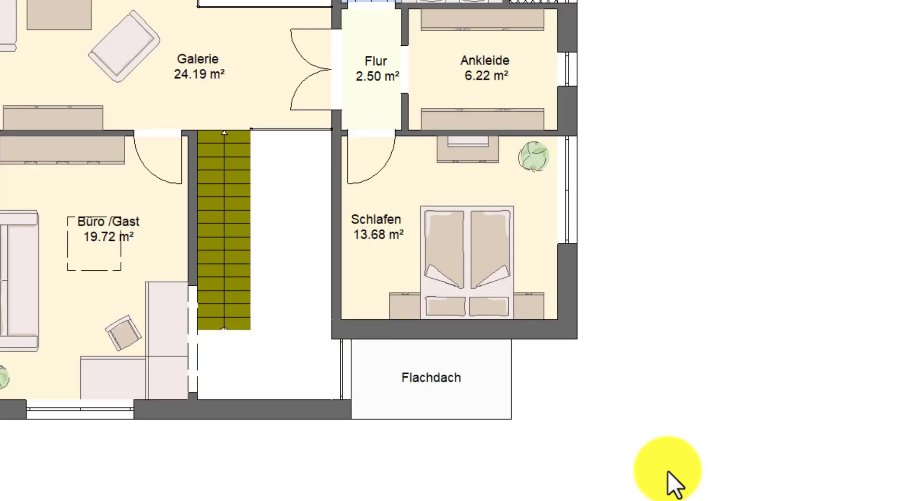
key(Page_Down)
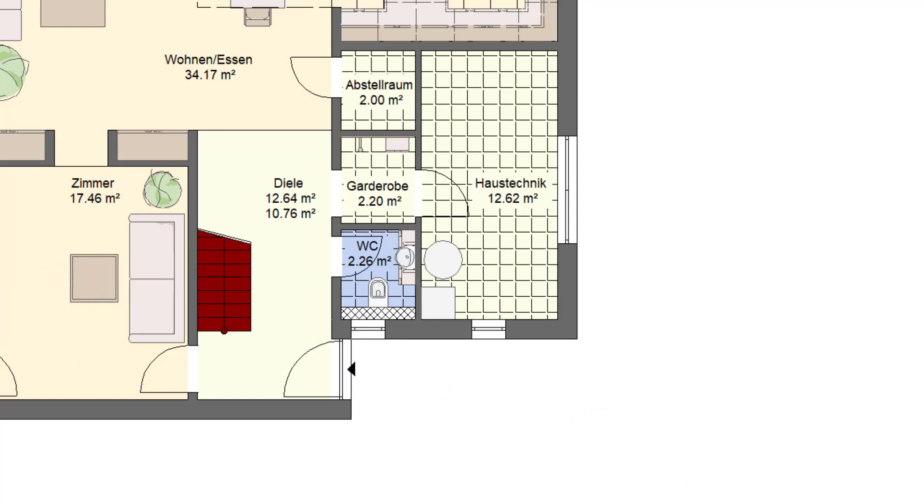
Reset the Diele stair's floor-plan display using 'Werte aus Grundeinstellung übernehmen'.
click(246, 283)
click(239, 271)
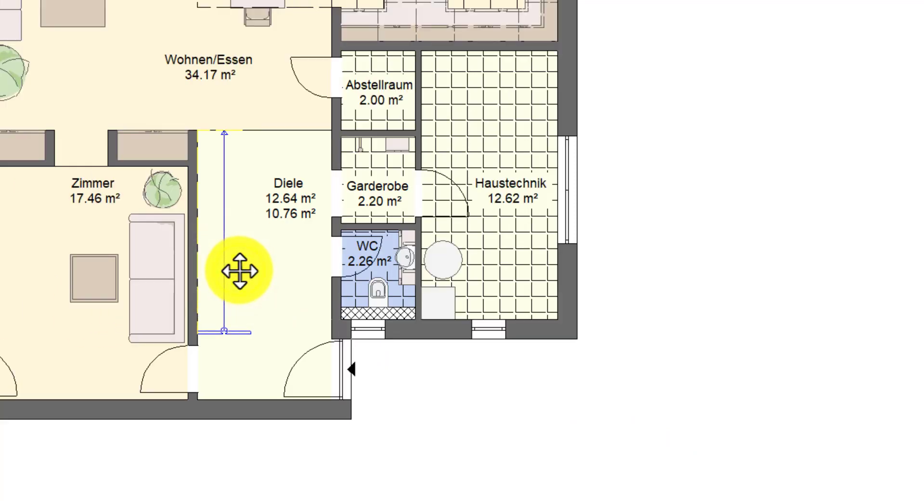
double_click(239, 273)
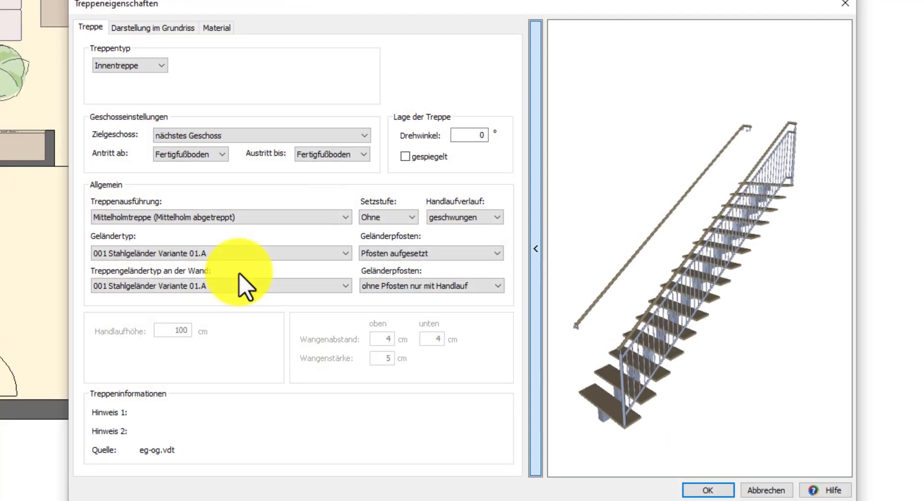
click(175, 29)
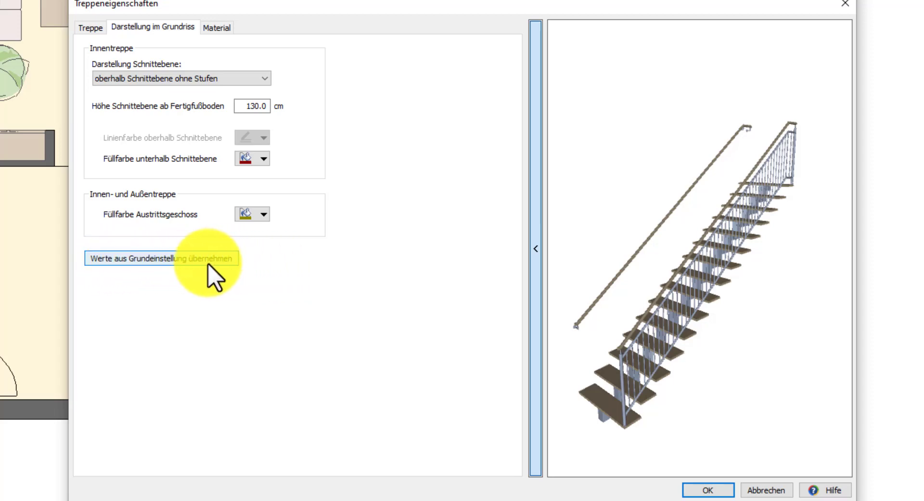
click(708, 489)
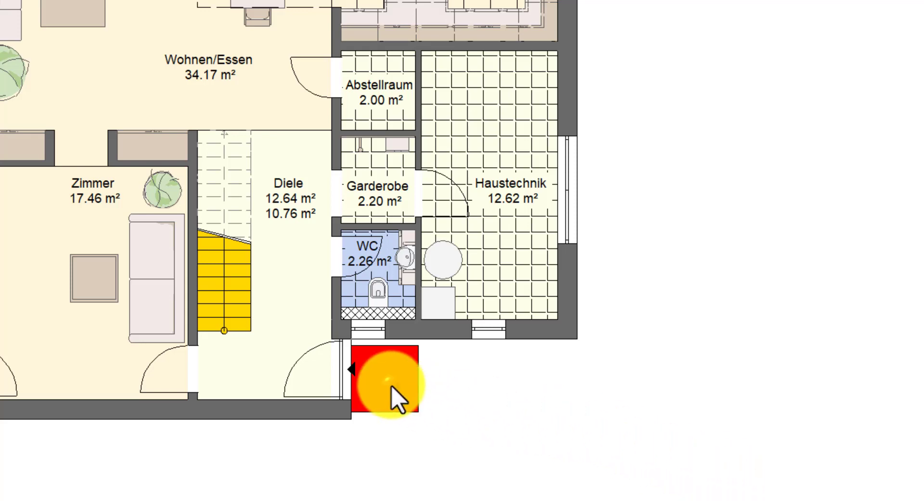
Open the entrance block's properties and check its Füllfarbe Austrittsgeschoss is red.
double_click(278, 241)
click(263, 214)
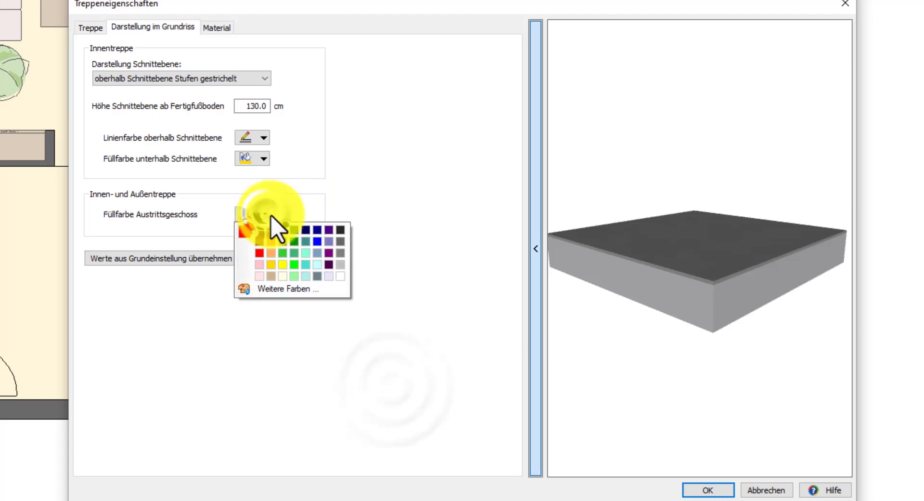
click(297, 211)
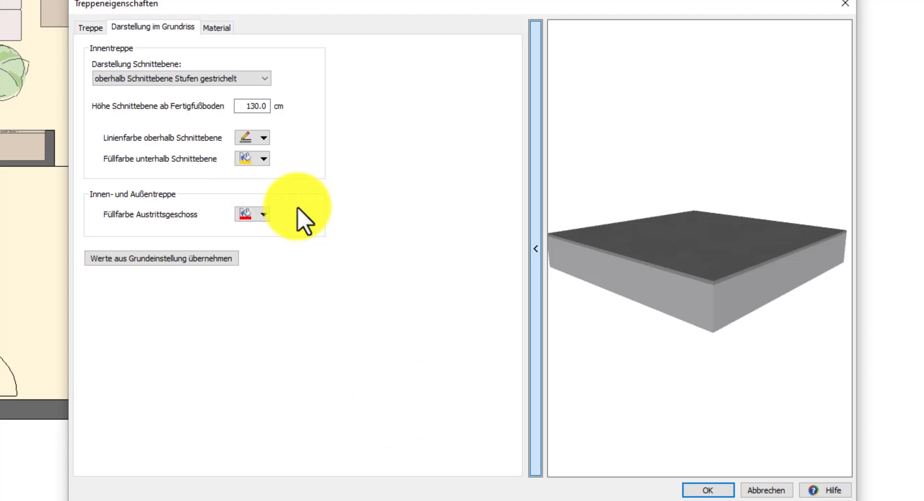